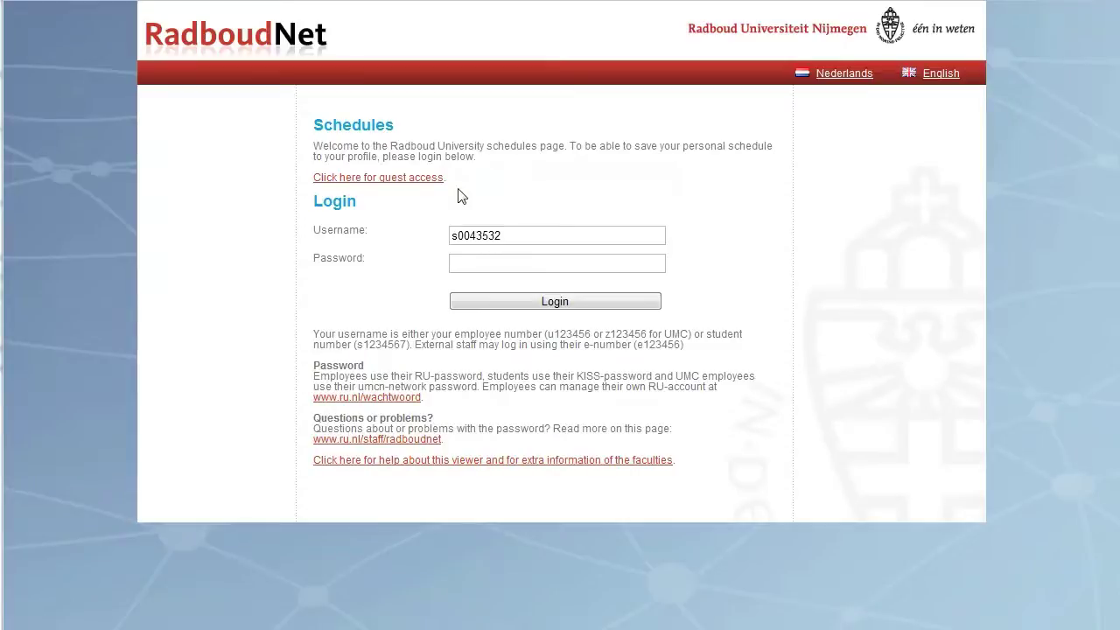
Enter the account password and log in to the schedules page.
click(459, 259)
text(•)
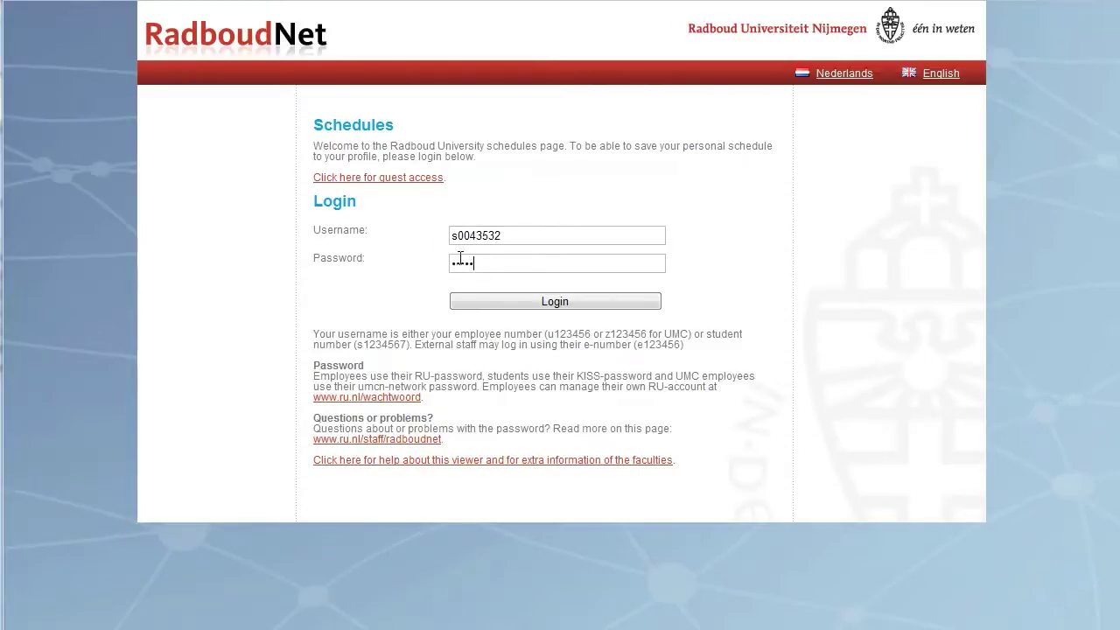
key(Return)
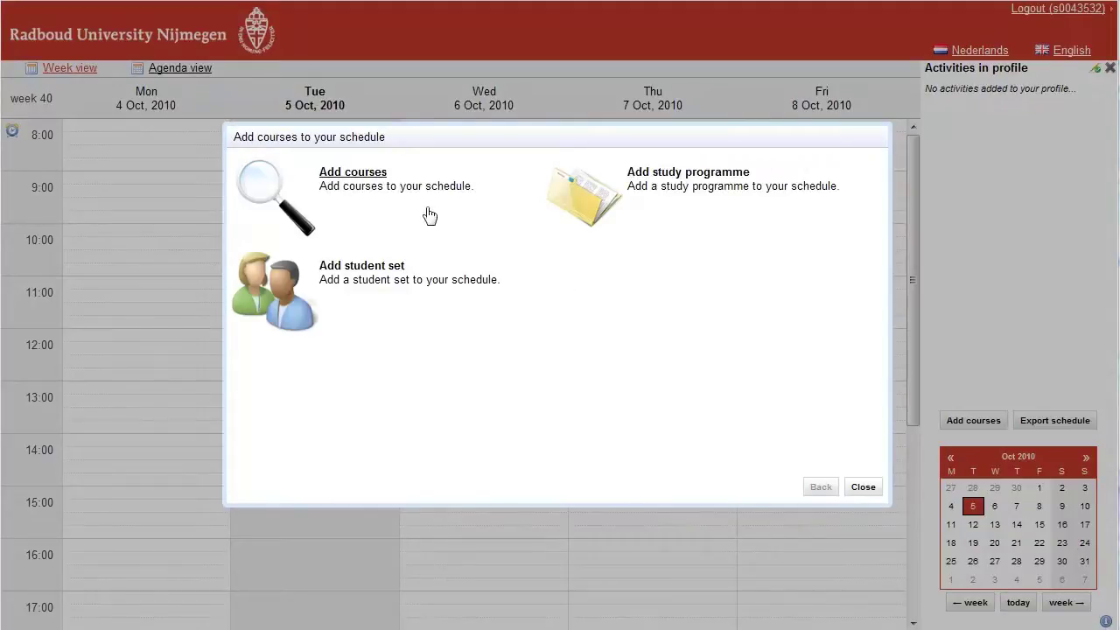
Search the courses to add for "calculus", filtered on Faculty of Science and the study programme Mathematics, Year 1.
click(349, 192)
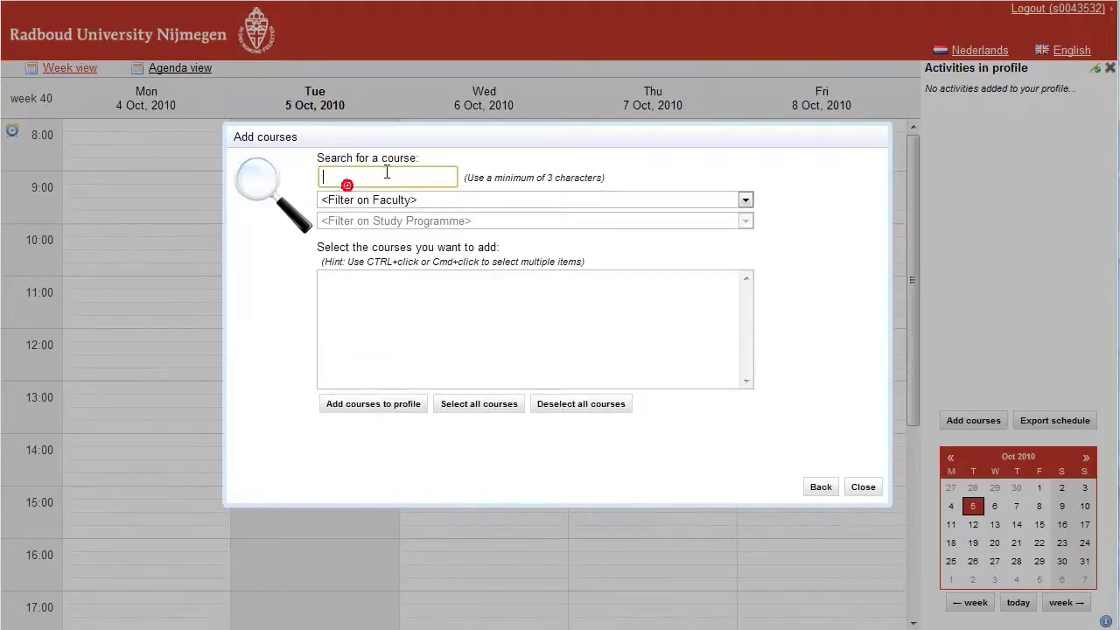
click(386, 172)
text(calculus)
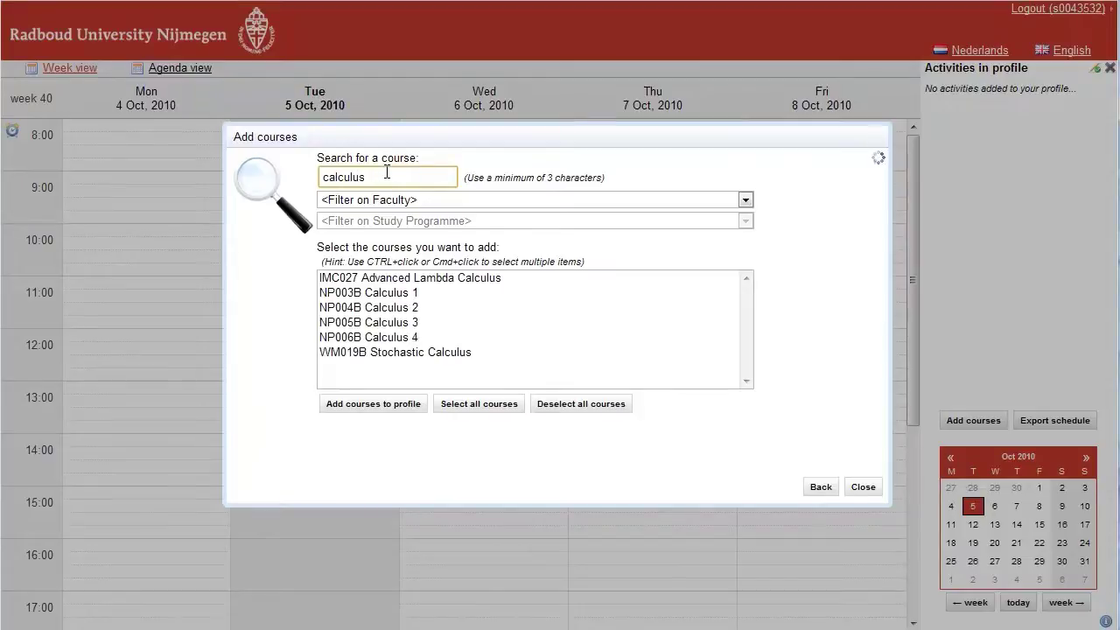
click(439, 206)
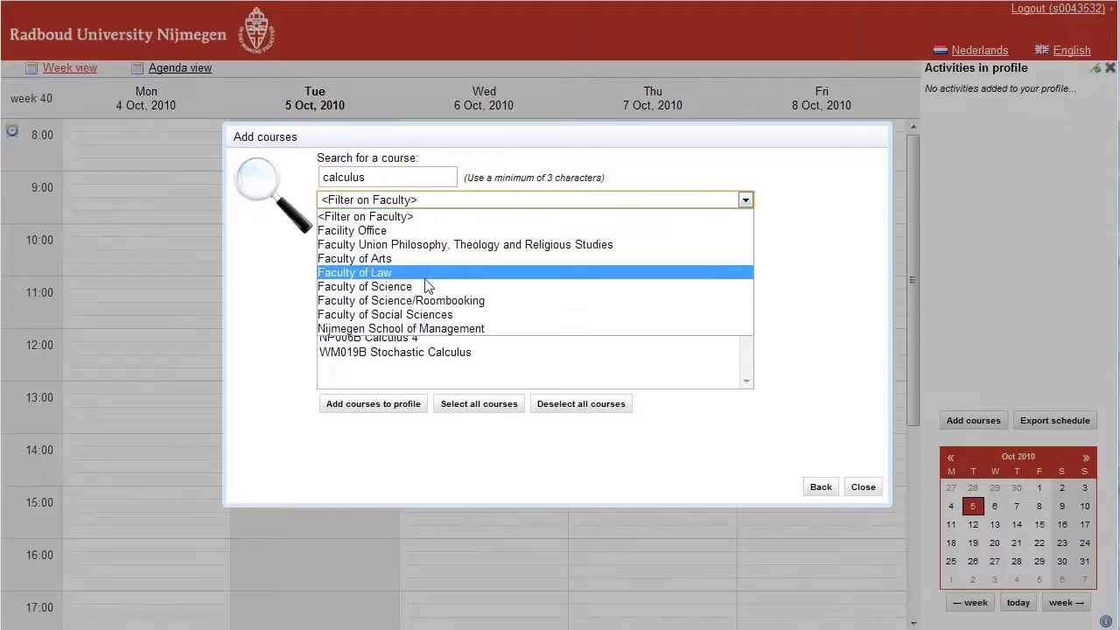
click(425, 286)
click(440, 224)
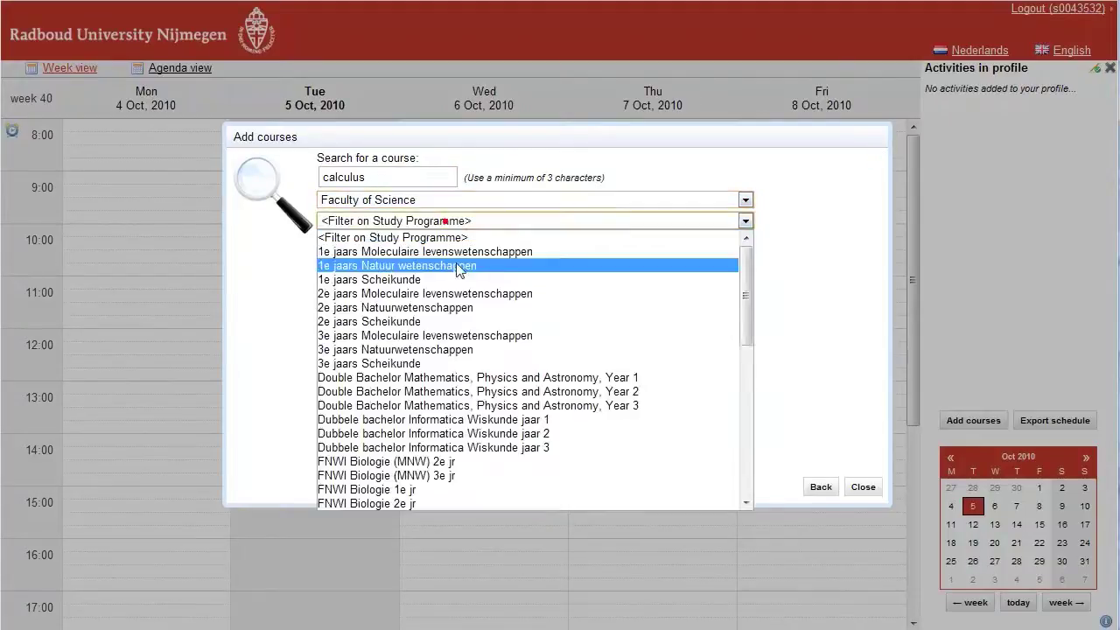
scroll(462, 289, down, 8)
click(417, 434)
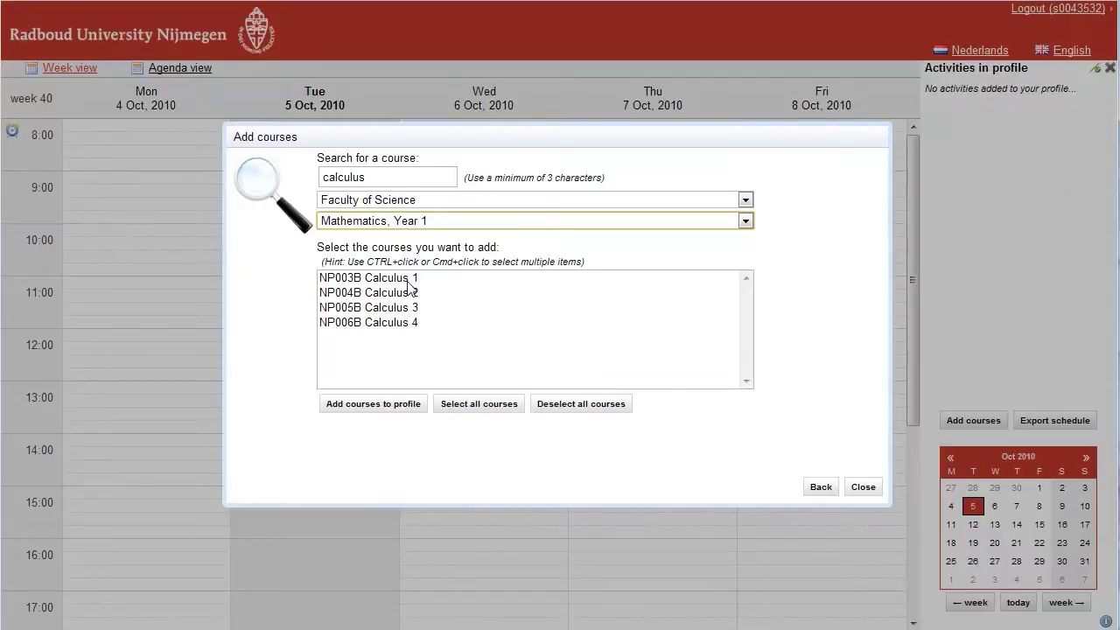
Select NP003B Calculus 1 and NP004B Calculus 2 together and submit them for adding to the profile.
click(408, 281)
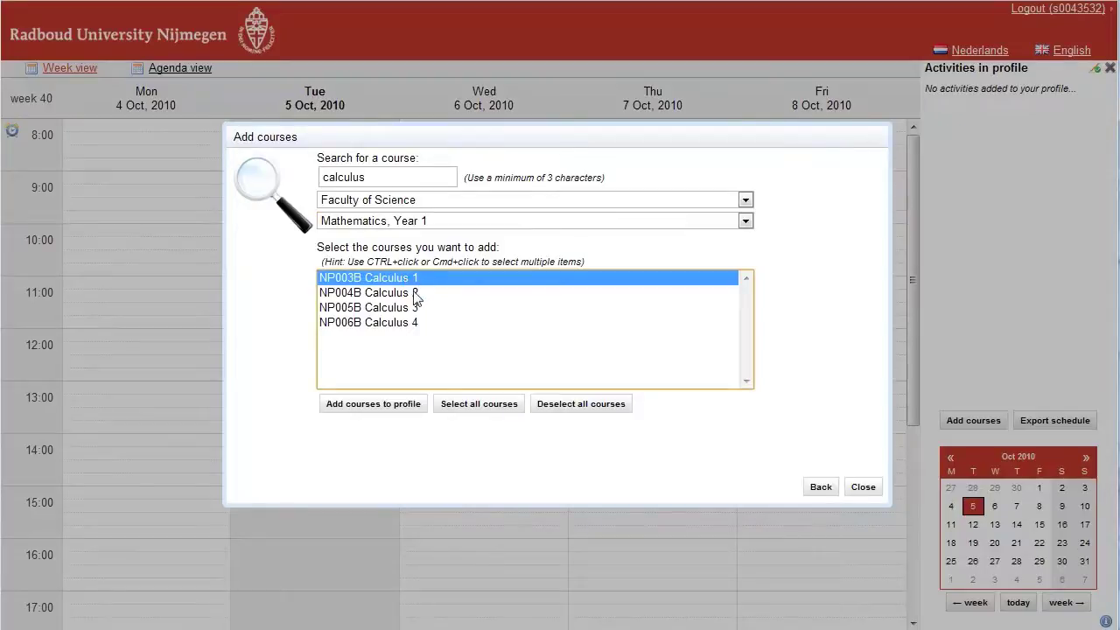
ctrl+click(415, 295)
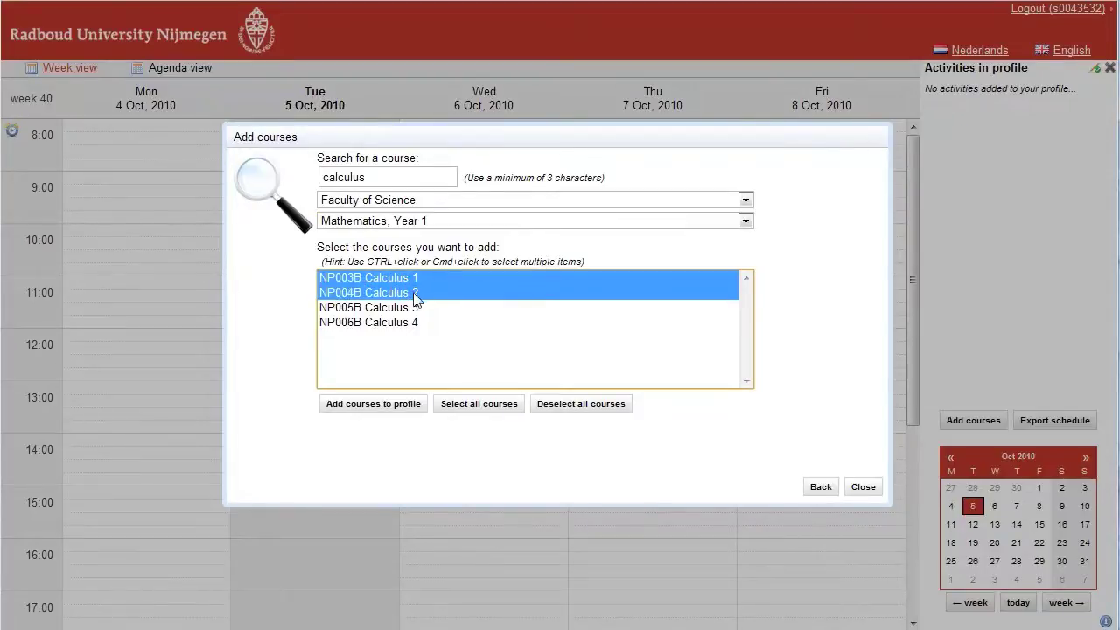
click(376, 403)
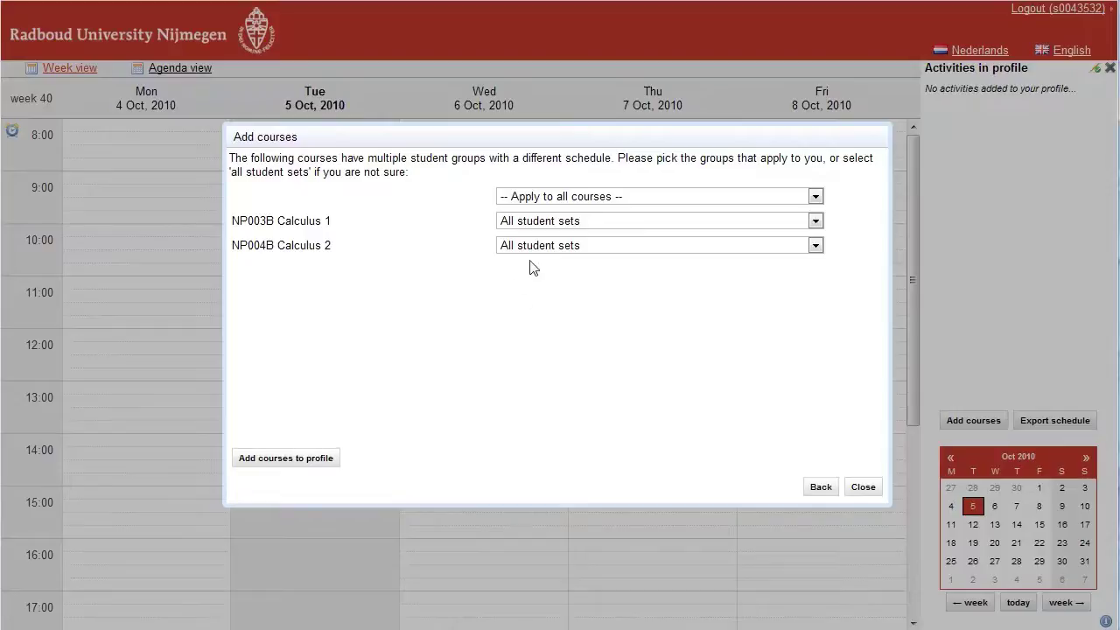
Assign Calculus 1 and Calculus 2 to the student set Mathematics minor Mathematics, Year 1, and add both courses to the profile.
click(575, 226)
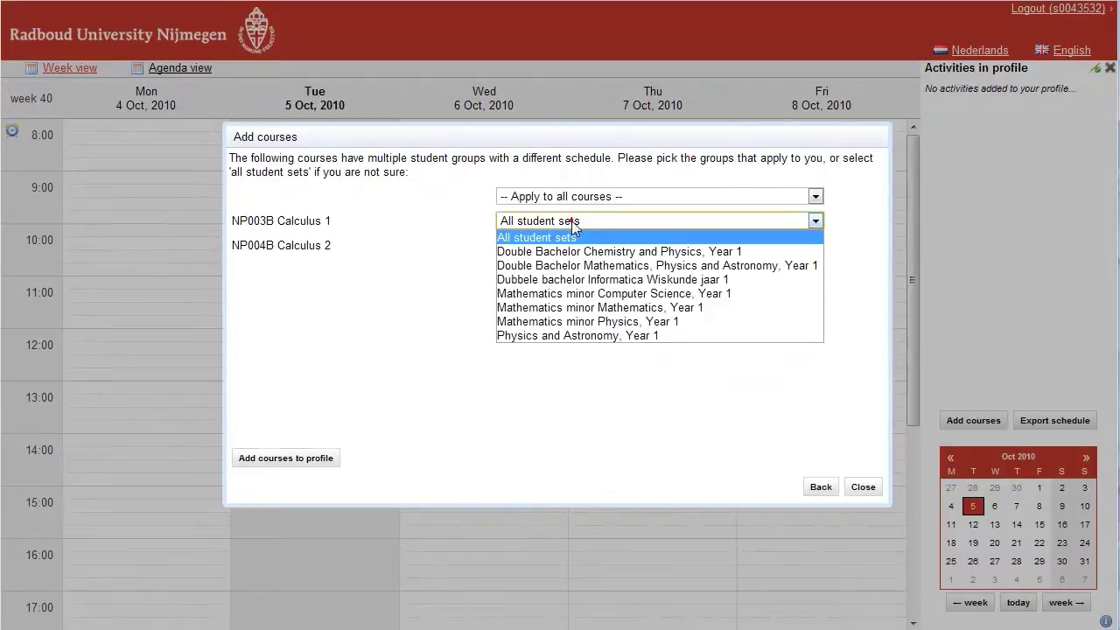
click(575, 307)
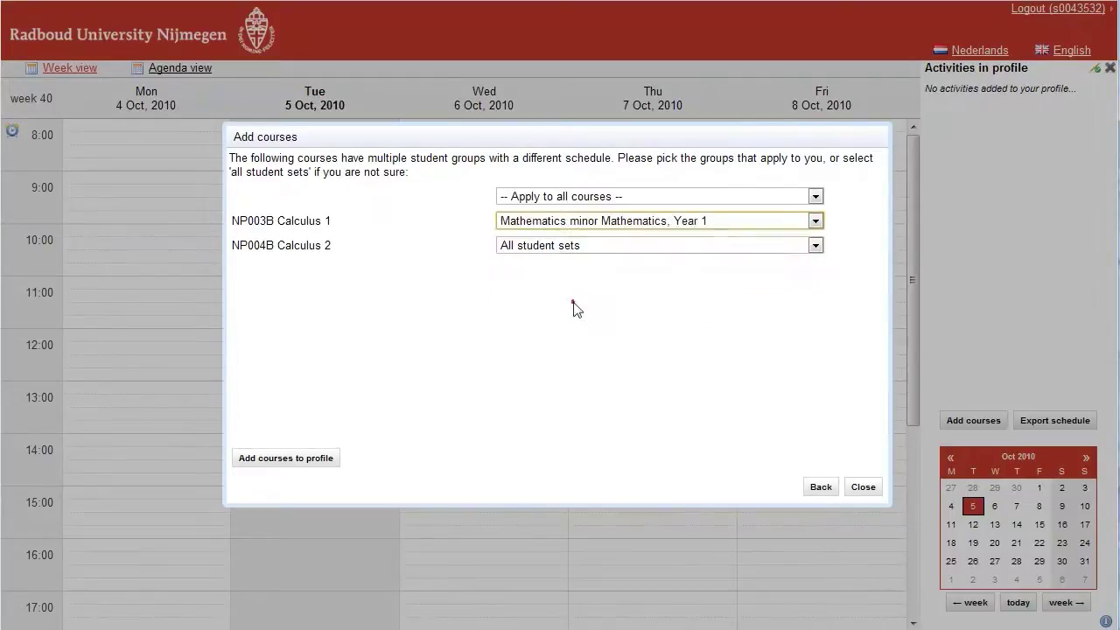
click(573, 246)
click(578, 333)
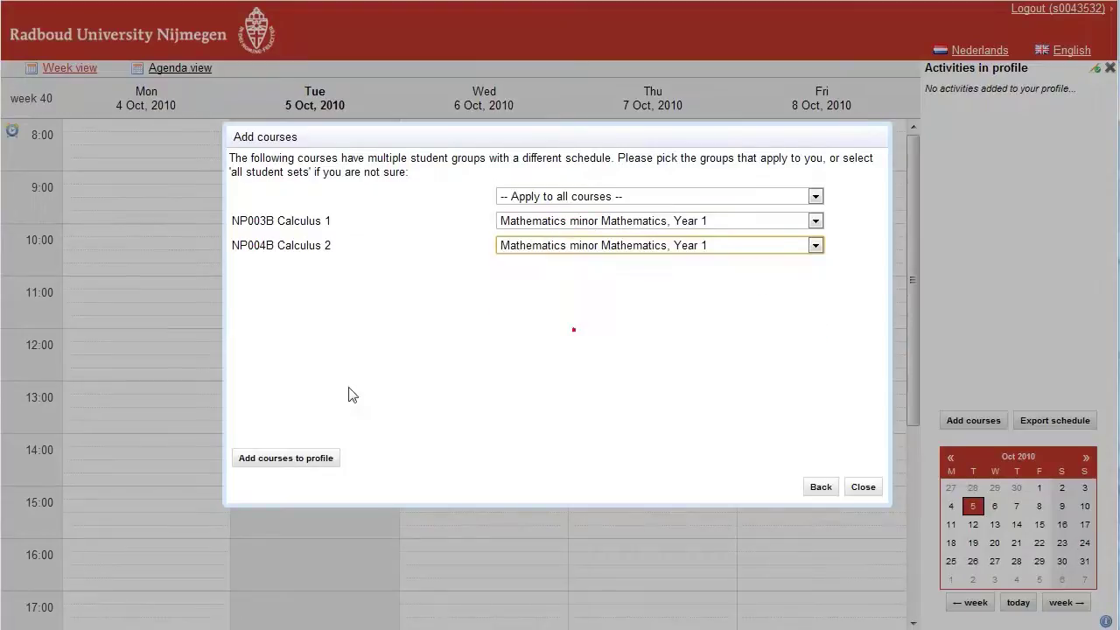
click(294, 460)
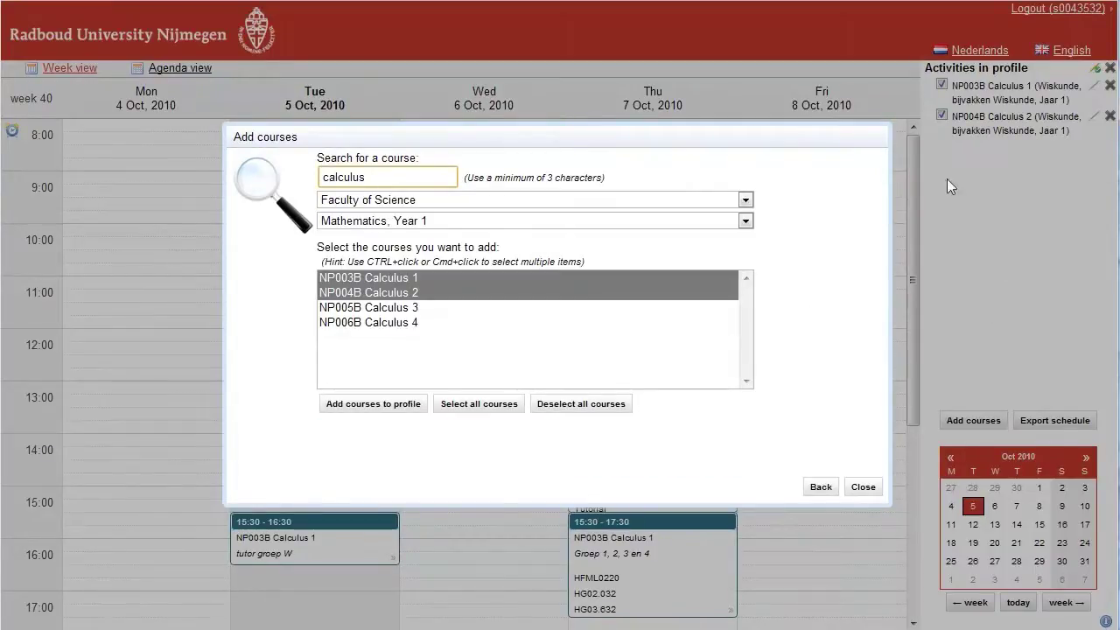
Add the Faculty of Law study programme "Erasmusprogramme for foreign students" to the profile.
click(811, 487)
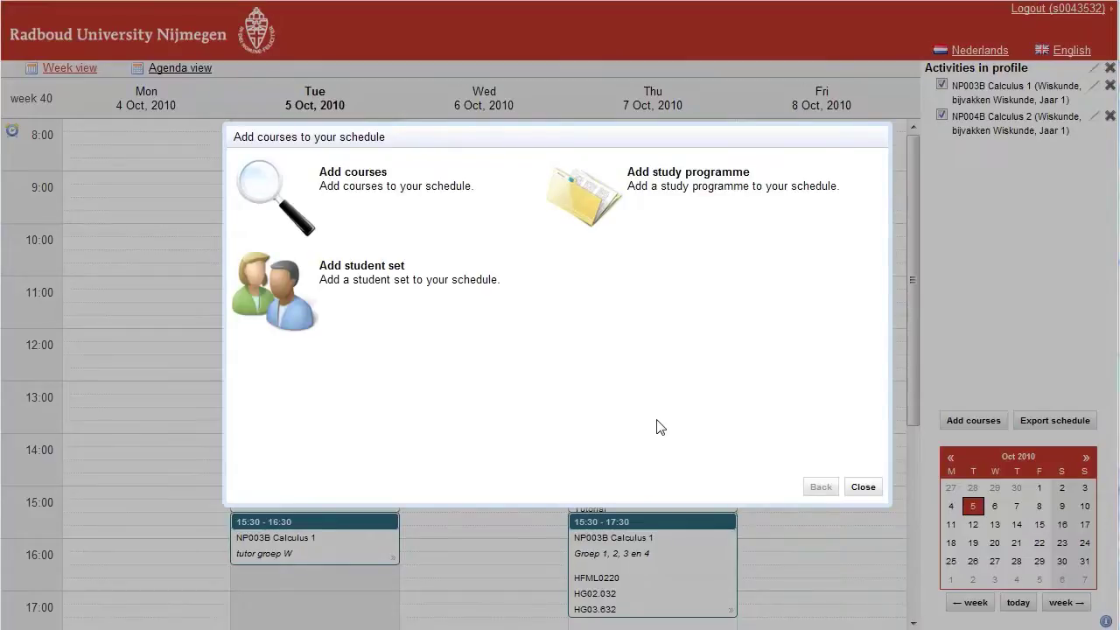
click(701, 176)
click(684, 176)
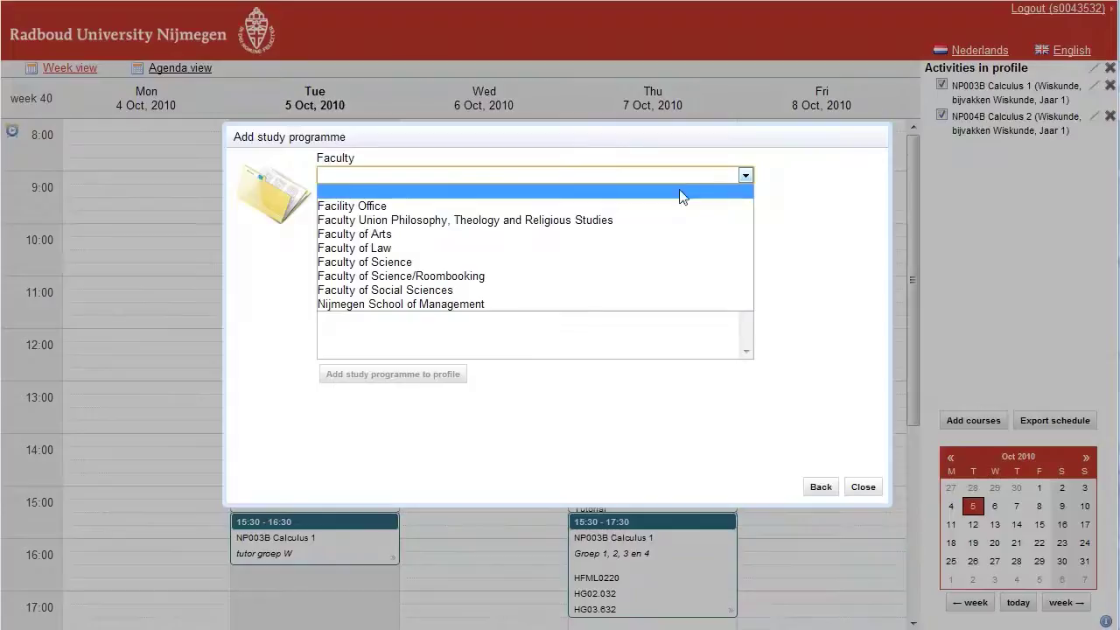
click(679, 248)
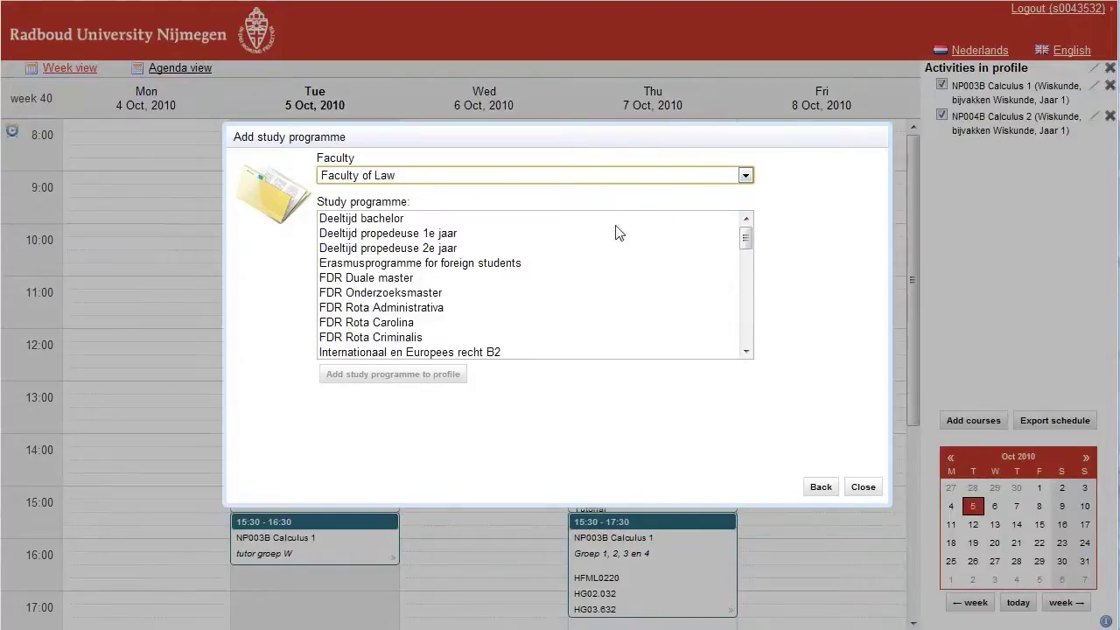
click(451, 262)
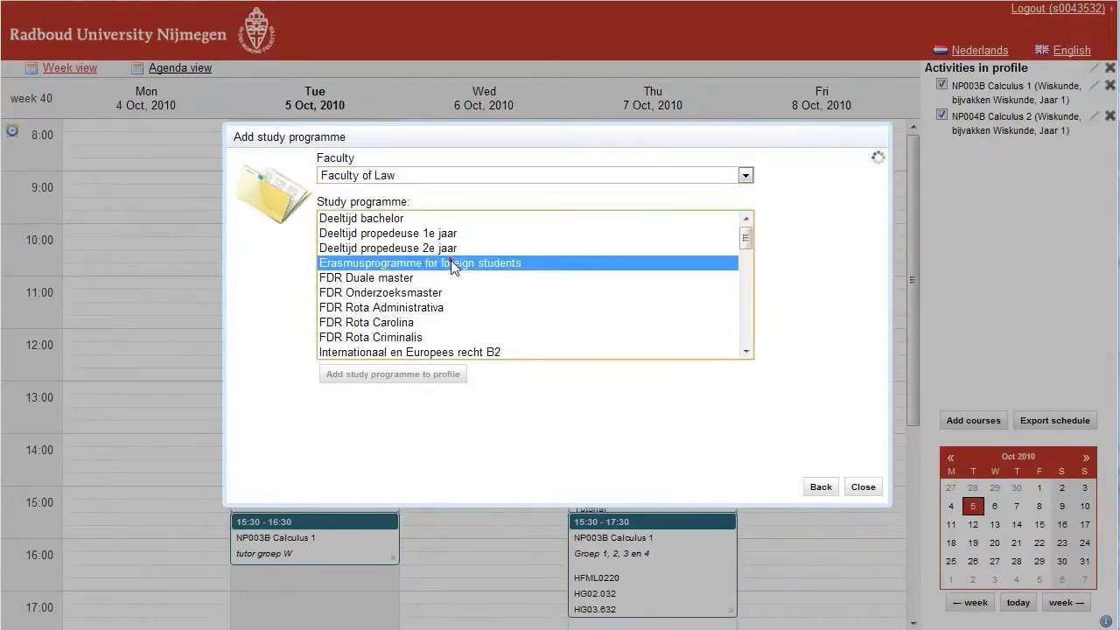
click(442, 375)
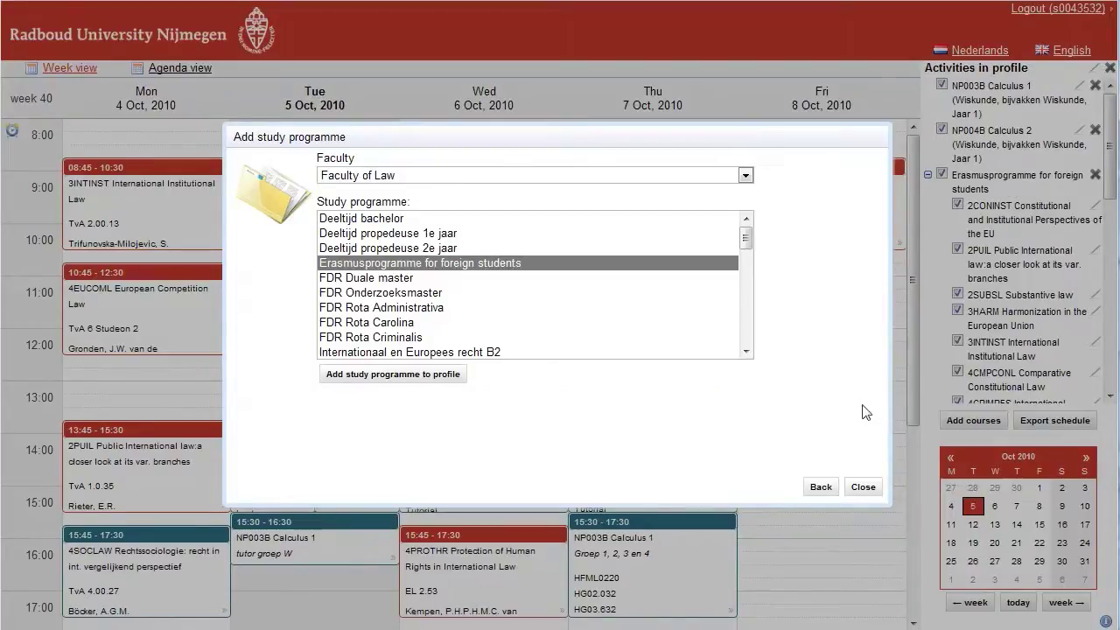
Look at the options for adding a student set, and return to the schedule without adding one.
click(820, 487)
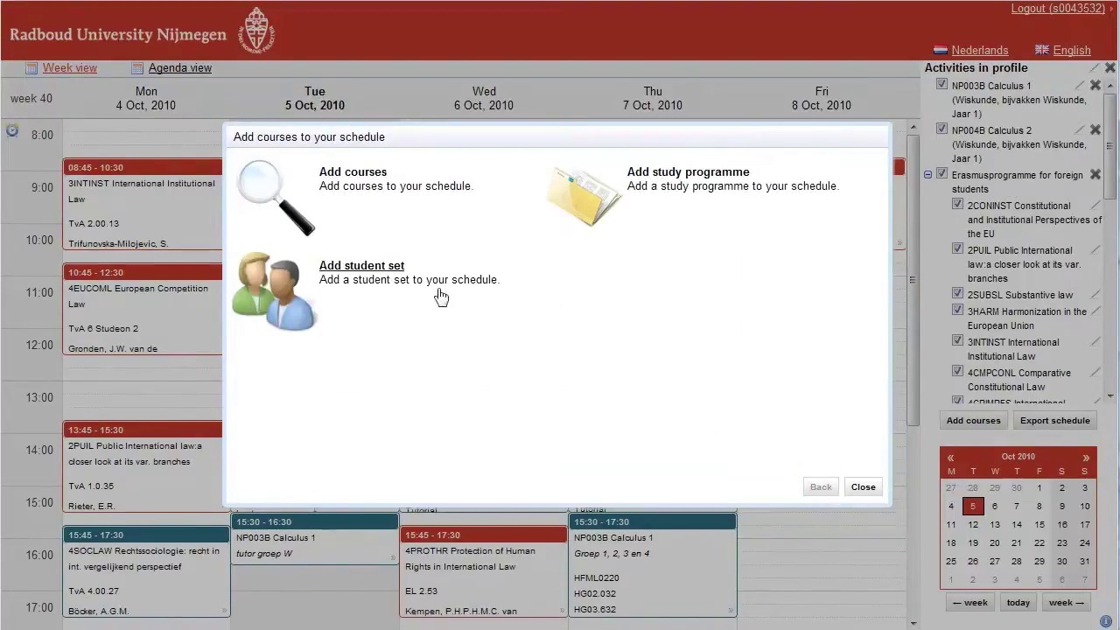
click(354, 276)
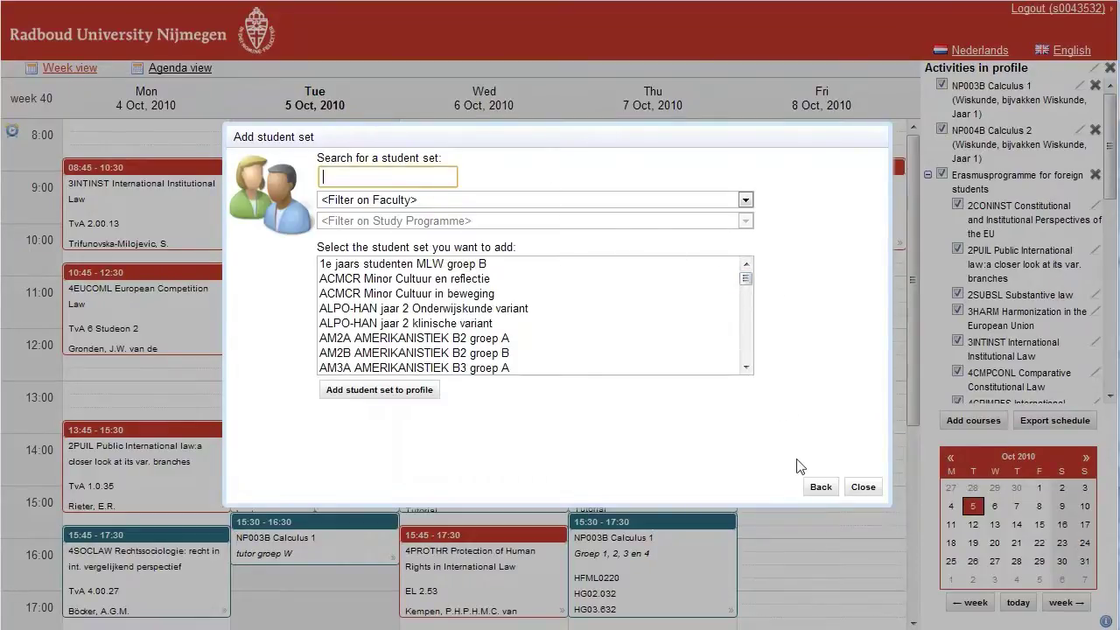
click(818, 487)
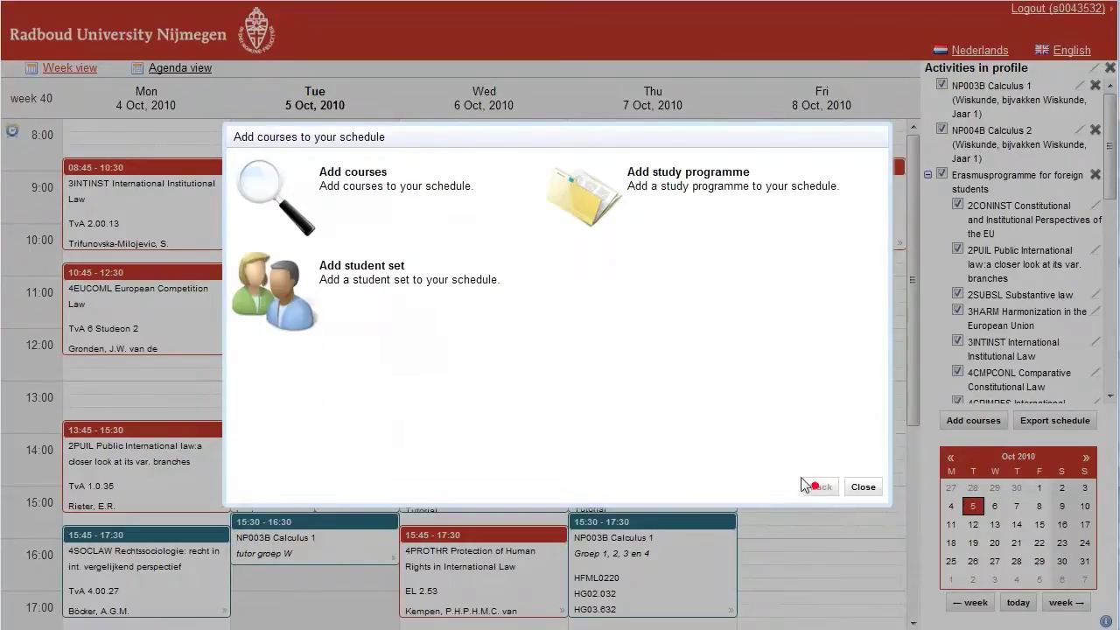
click(876, 487)
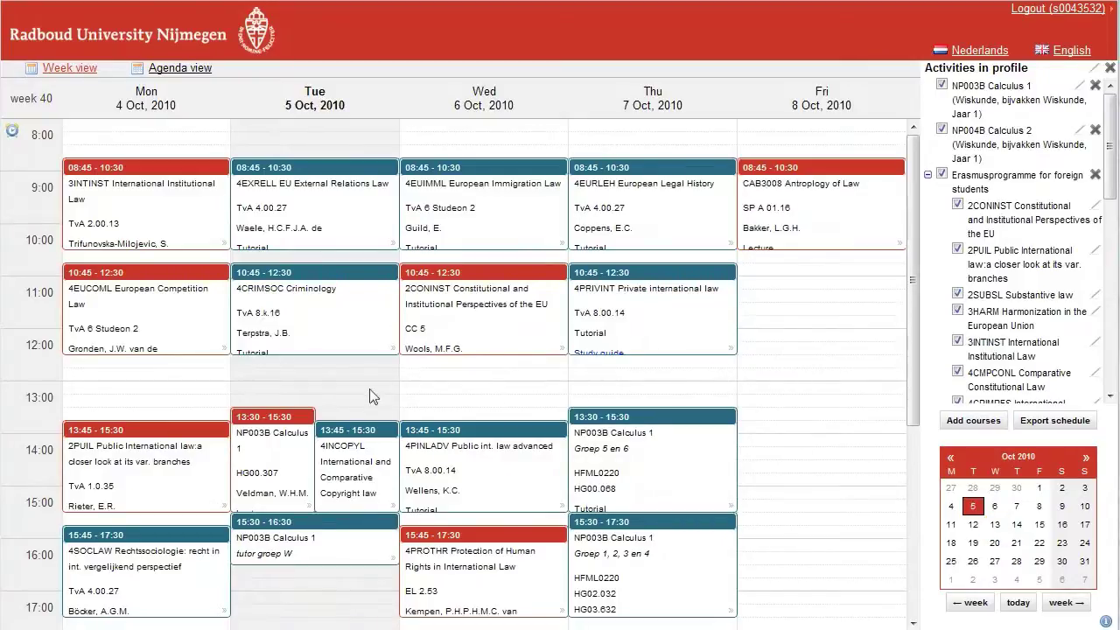
Review the schedule in agenda view, including the details of 4CRIMSOC Criminology, and return to the week view.
mouse_move(264, 463)
click(180, 68)
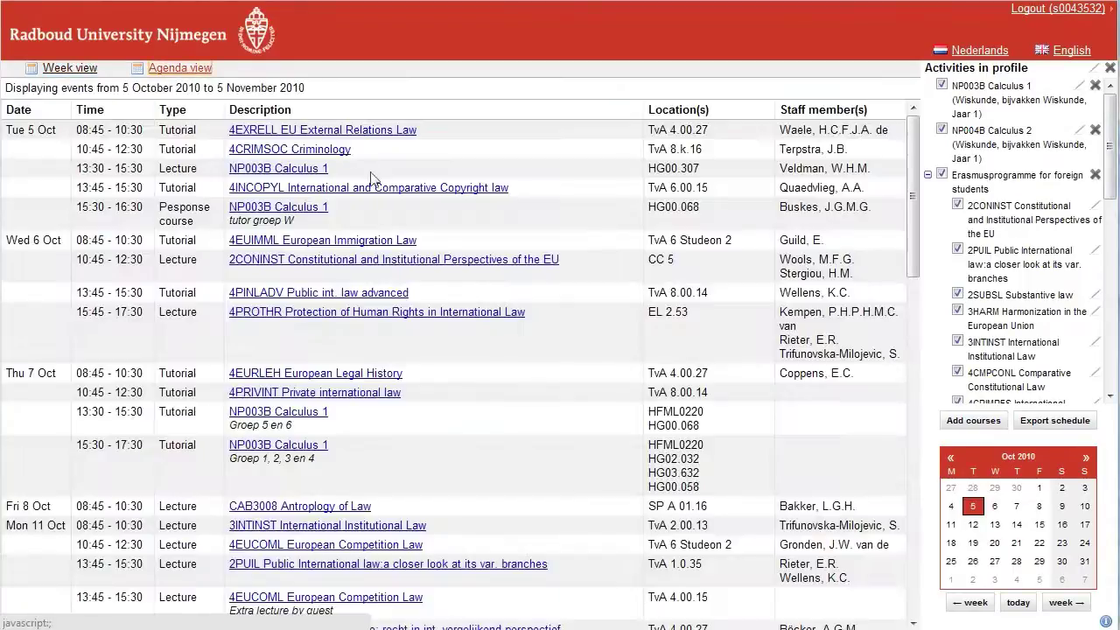
scroll(330, 230, down, 2)
scroll(330, 229, down, 2)
scroll(329, 229, up, 4)
click(302, 148)
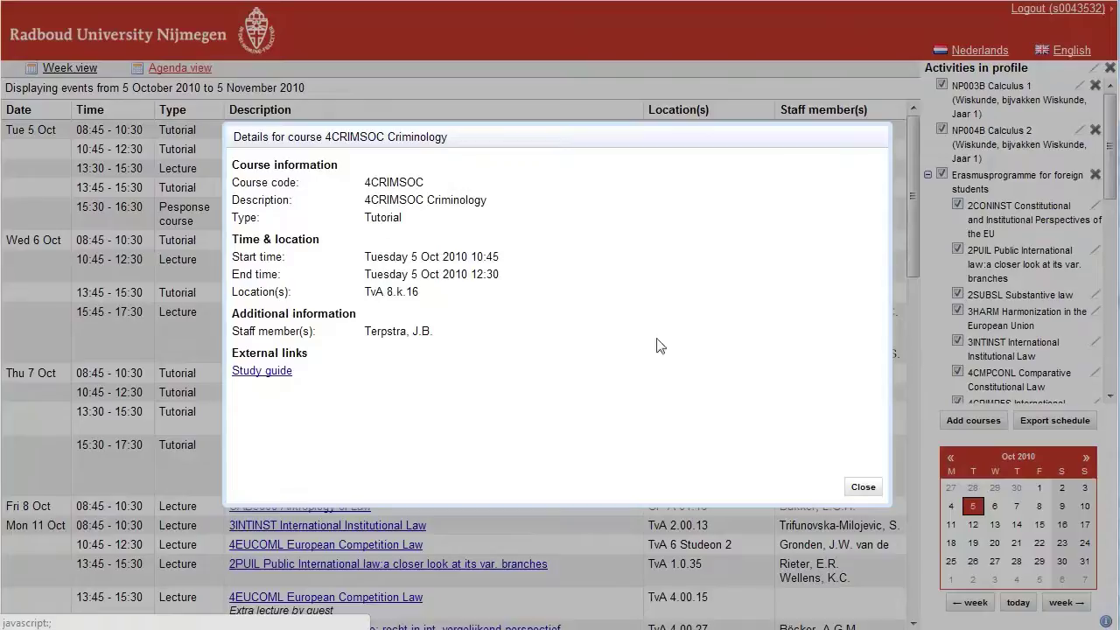
click(864, 488)
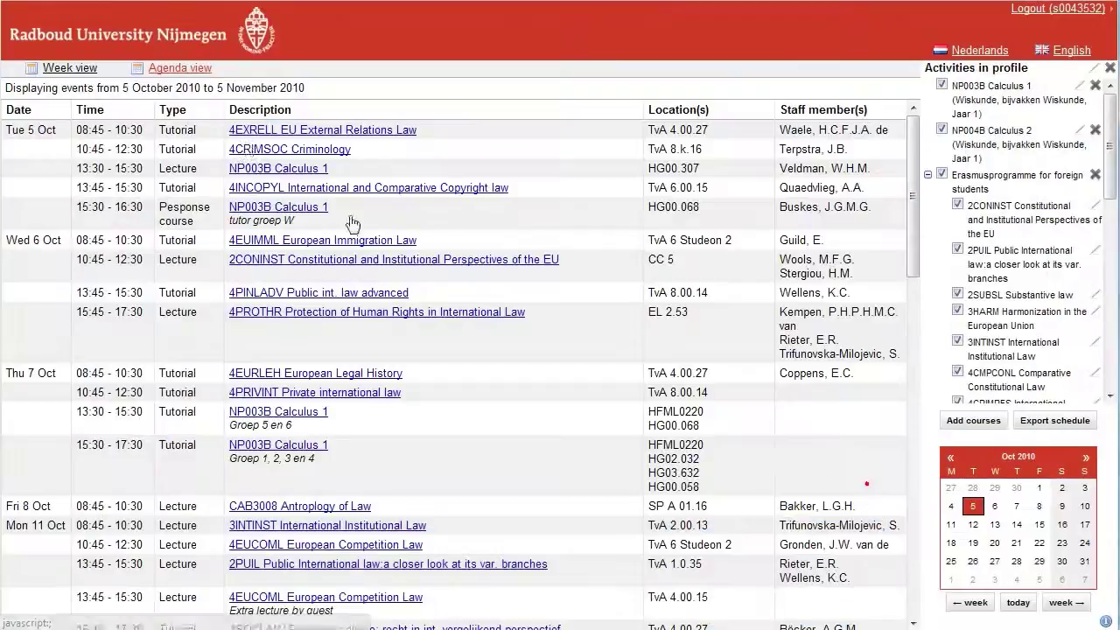
click(65, 68)
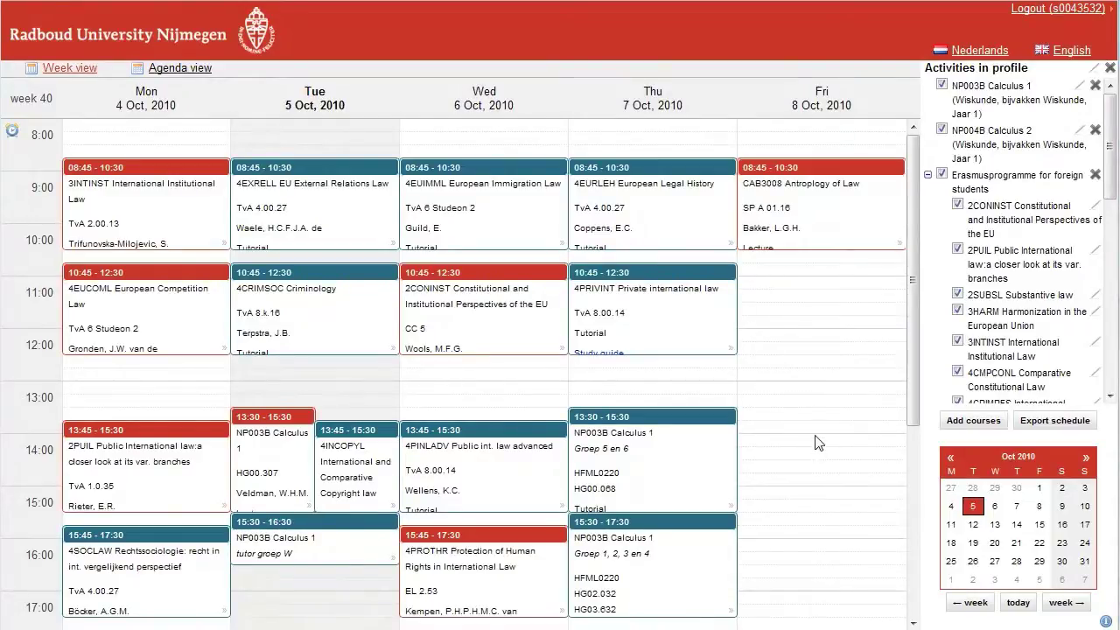
Hide 3INTINST International Institutional Law, 2SUBSL Substantive law and the whole Erasmus programme from the schedule.
click(998, 133)
scroll(1006, 192, down, 2)
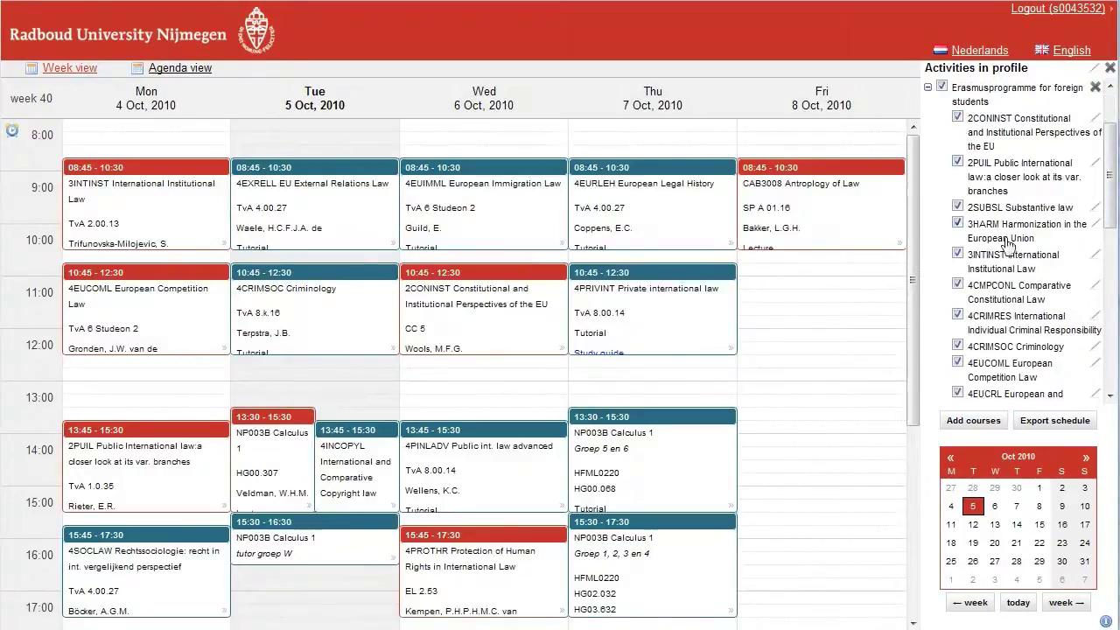
click(1011, 257)
click(996, 204)
click(942, 87)
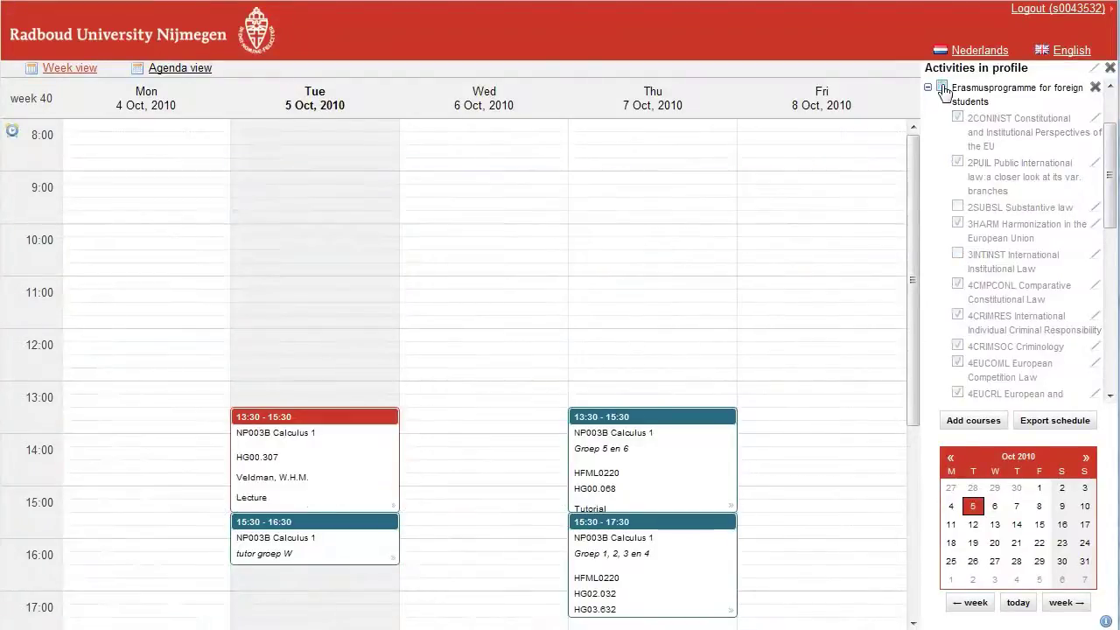
Show the Erasmus programme in the schedule again, including 2SUBSL Substantive law and 3INTINST International Institutional Law.
click(999, 209)
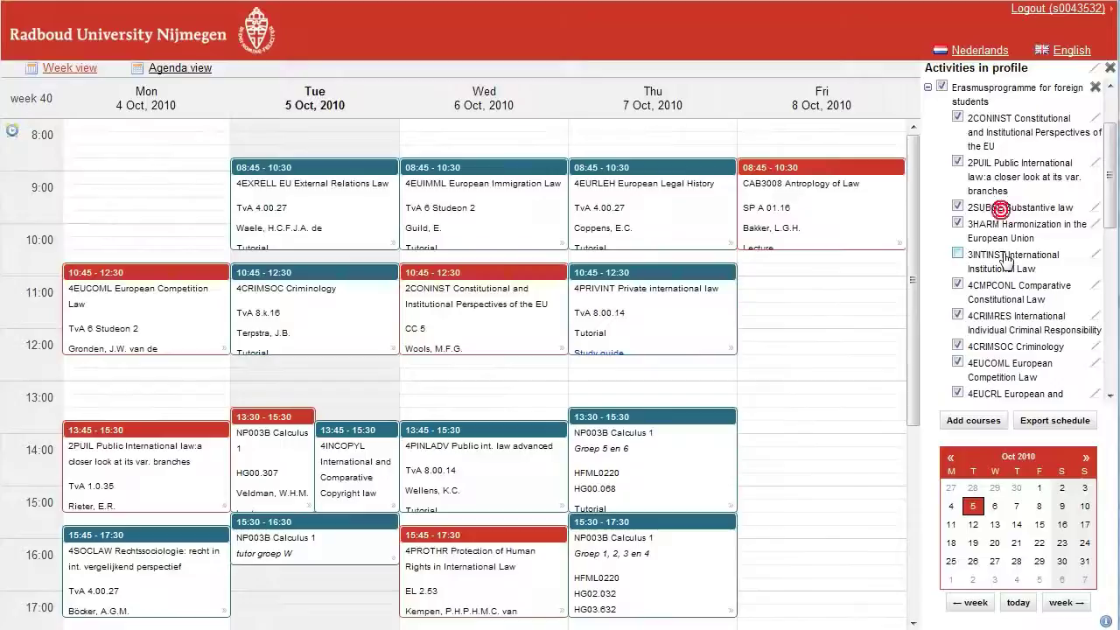
click(1006, 258)
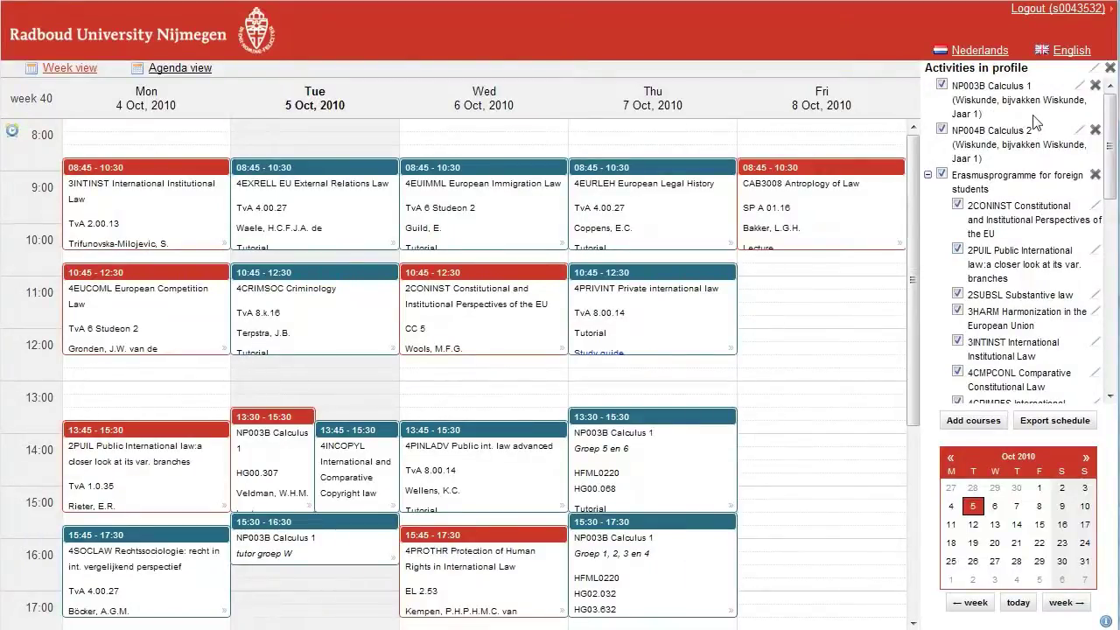
Filter the whole schedule by activity type, leaving out exams and tests.
click(1093, 73)
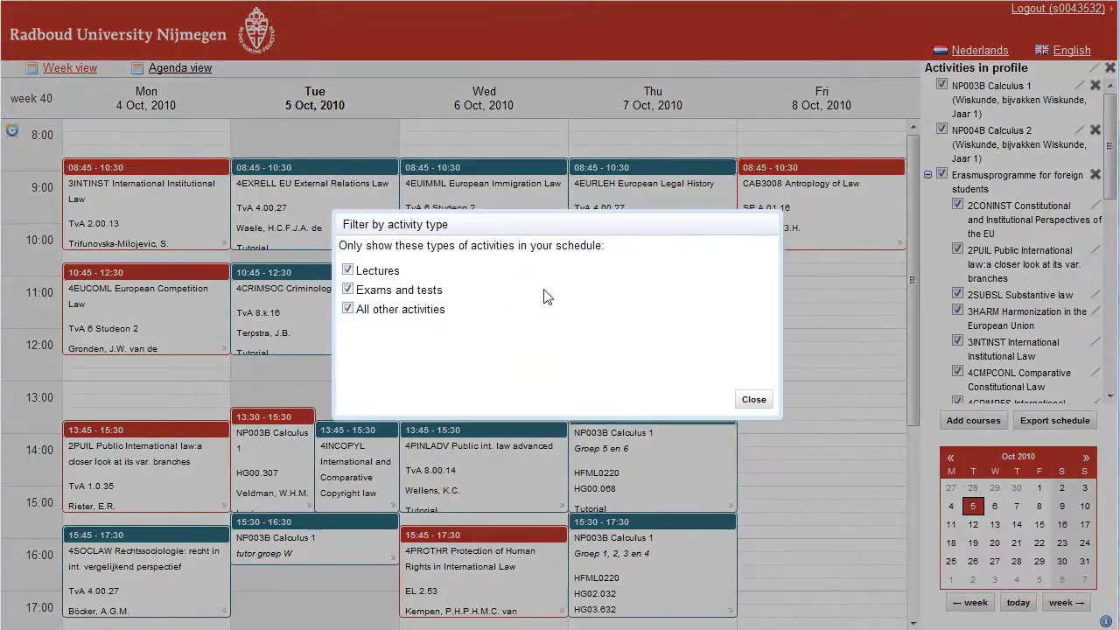
click(372, 291)
click(753, 399)
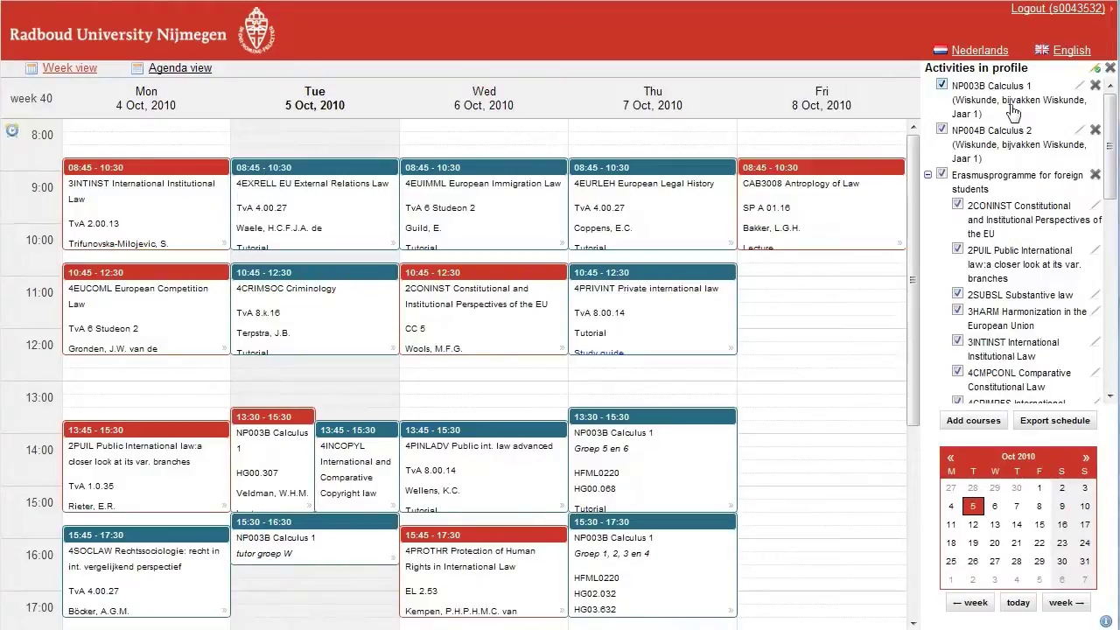
Filter NP003B Calculus 1 to show only Examination, Lecture and Tutorial - Groep 5 en 6 activities.
click(1081, 87)
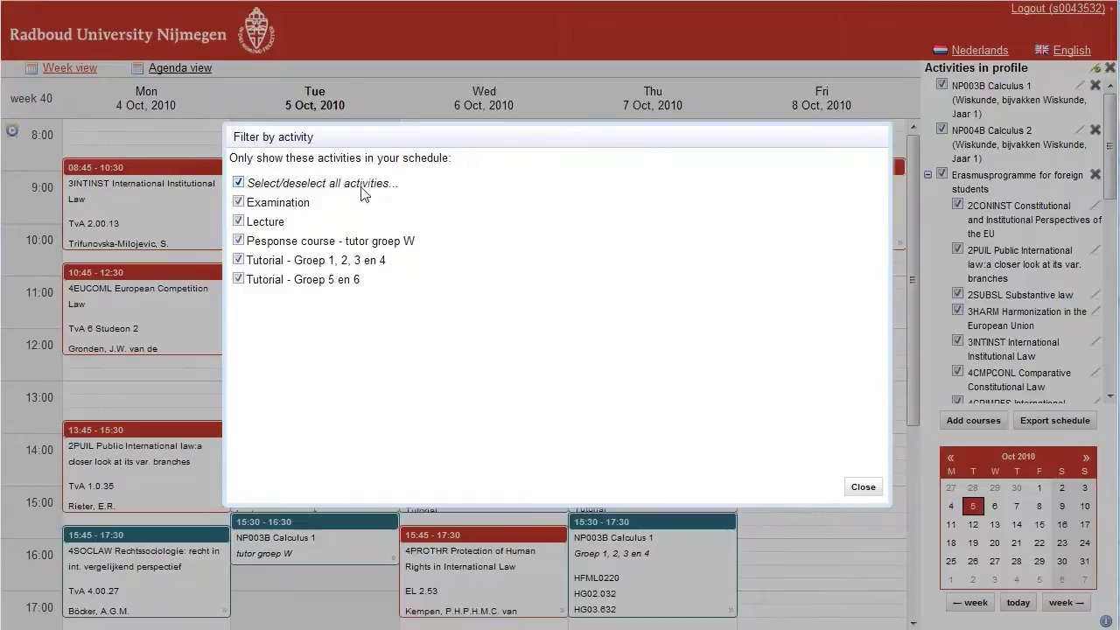
click(333, 184)
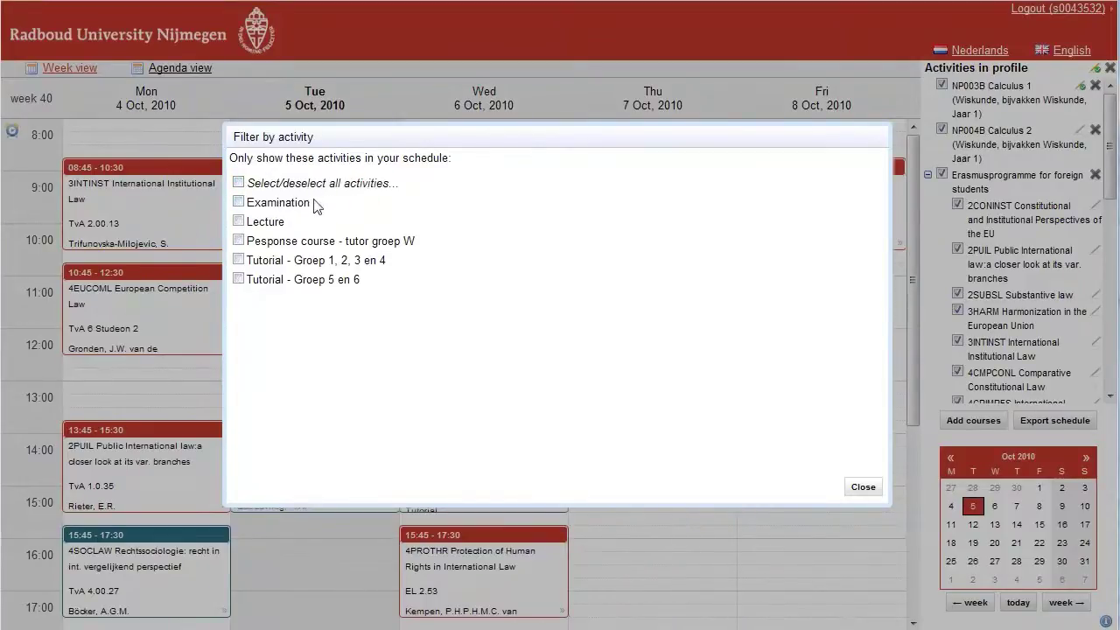
click(263, 203)
click(254, 225)
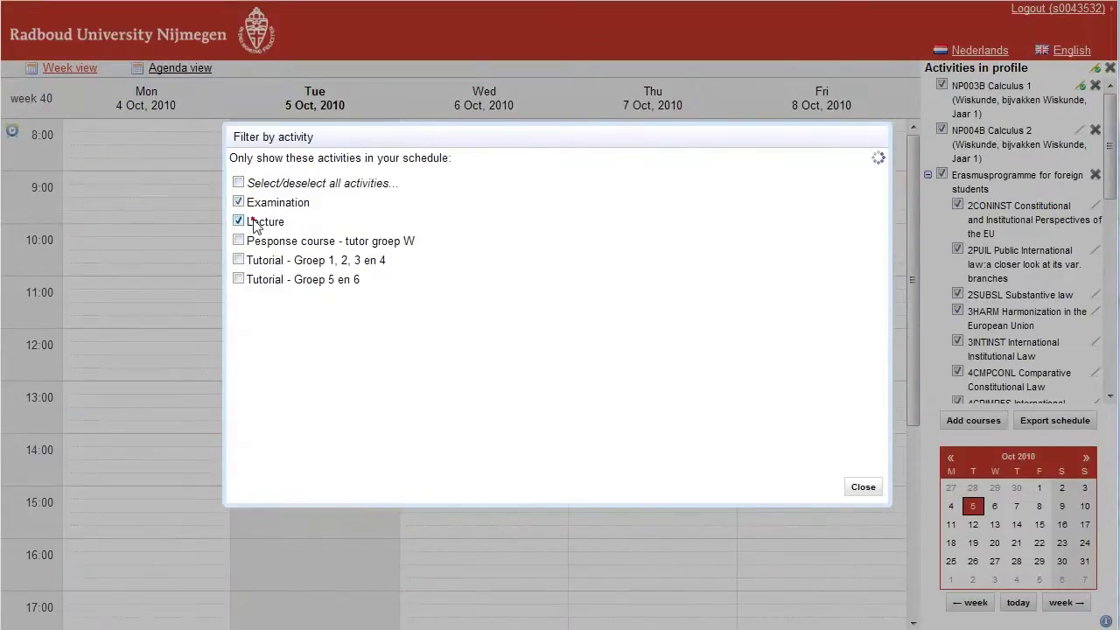
click(261, 281)
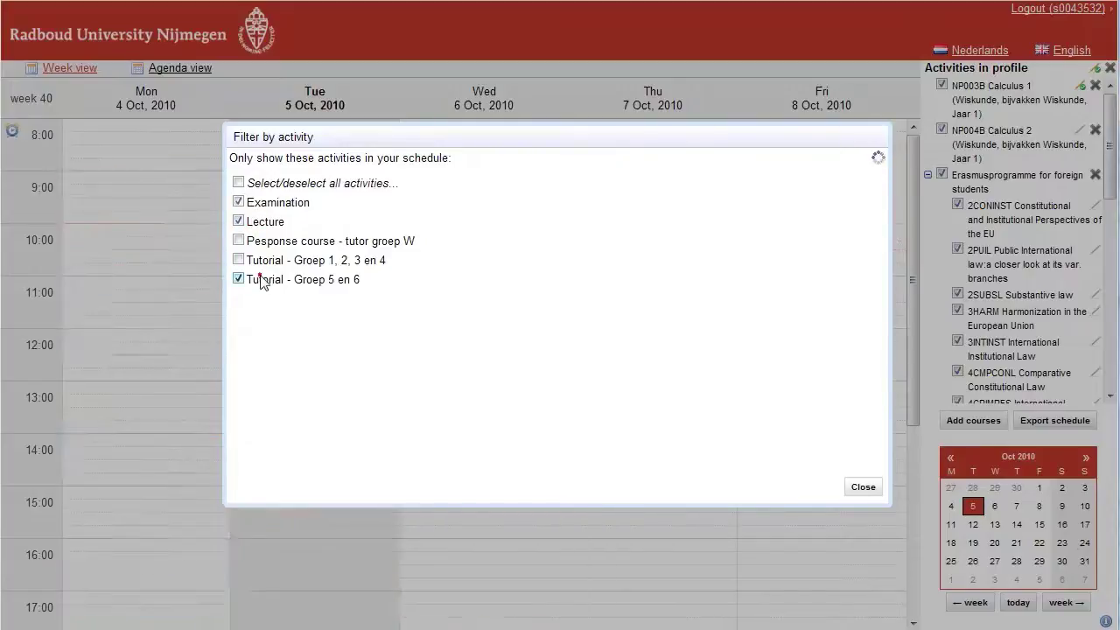
click(867, 487)
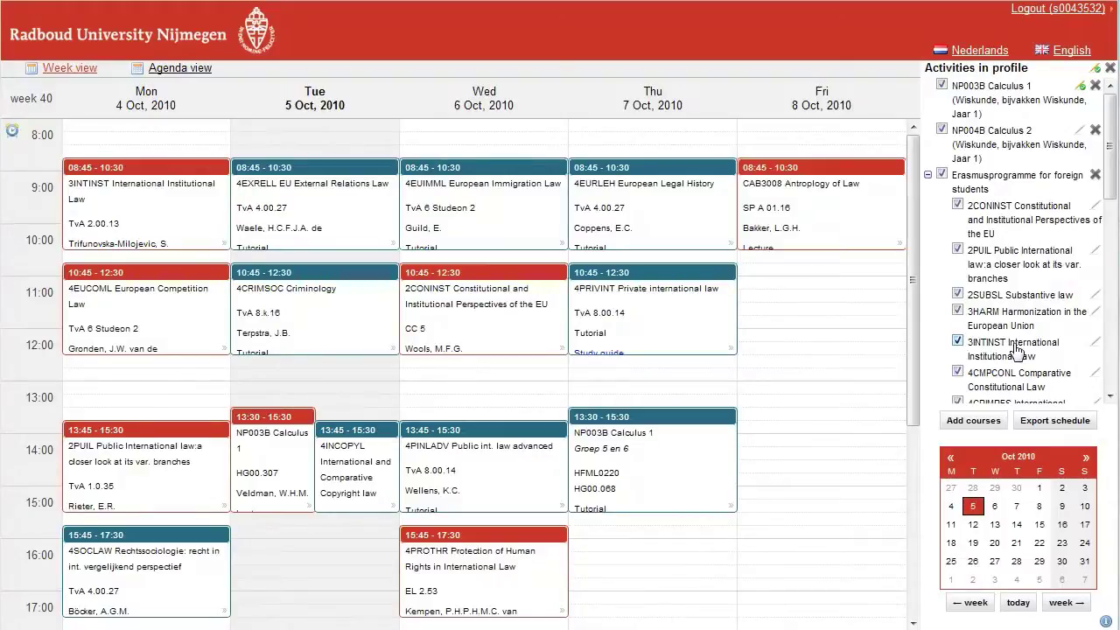
Review the schedule's export options for PDF (agenda view), including the predefined periods, and return to the export format overview.
click(1059, 420)
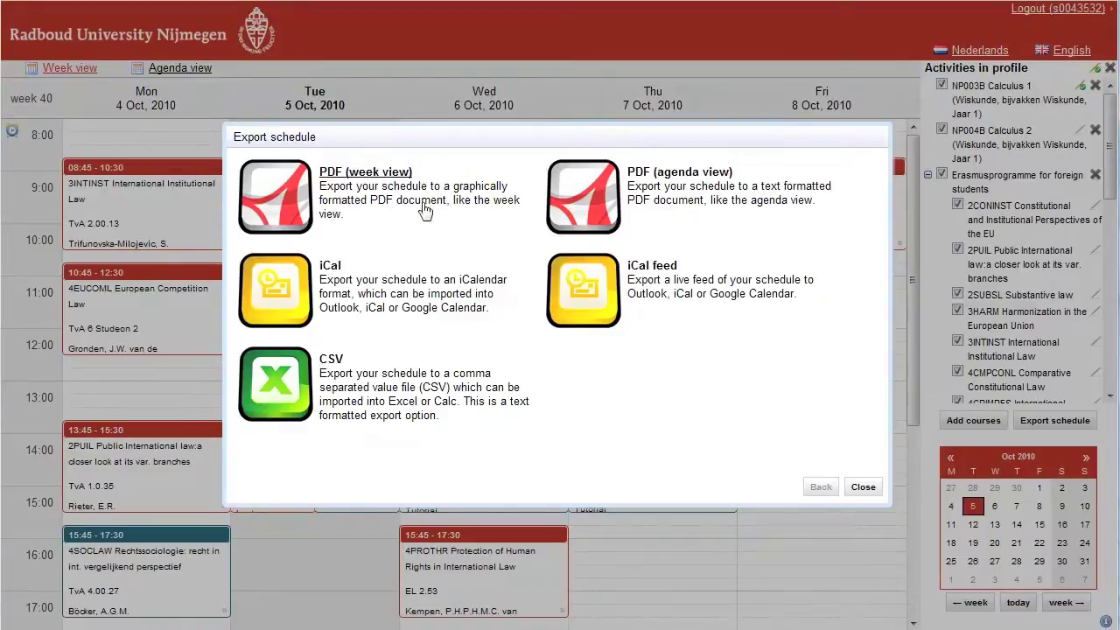
click(668, 173)
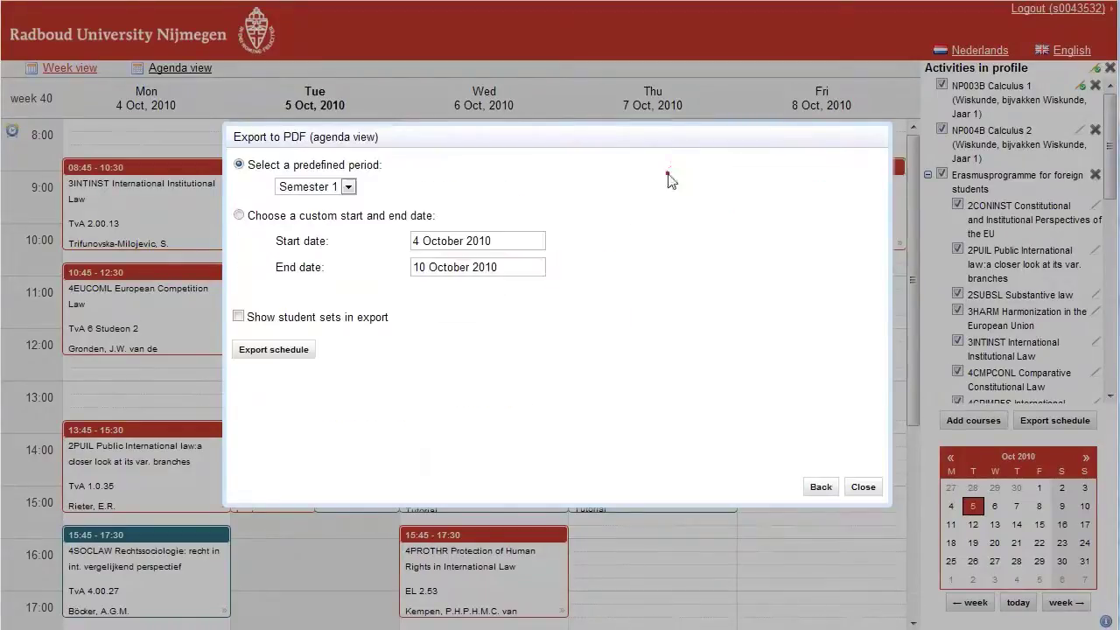
click(347, 187)
click(344, 184)
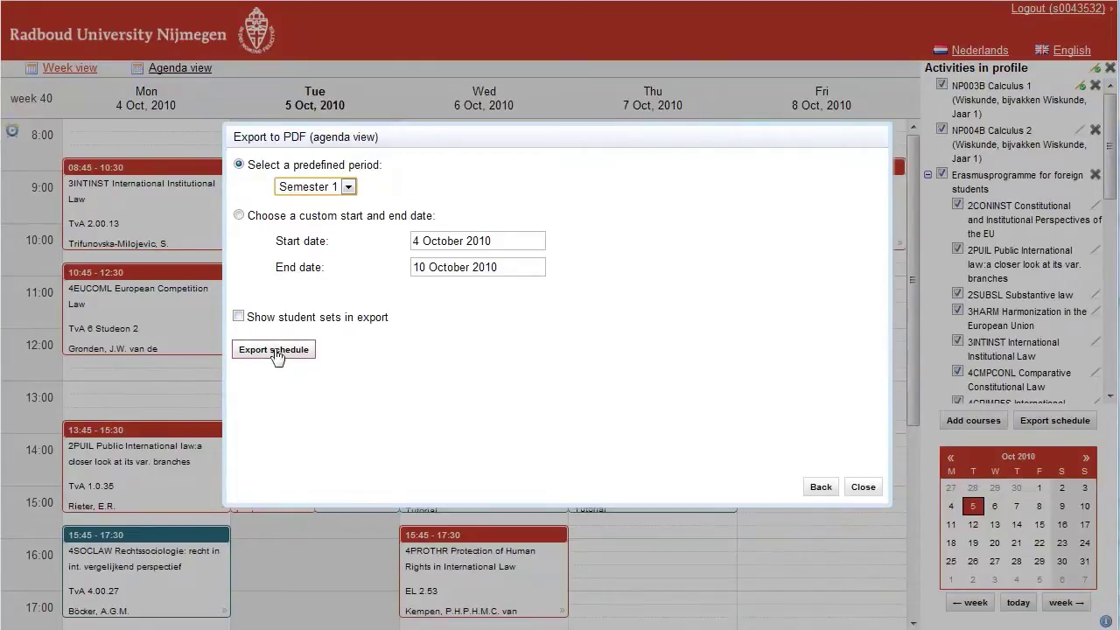
click(821, 488)
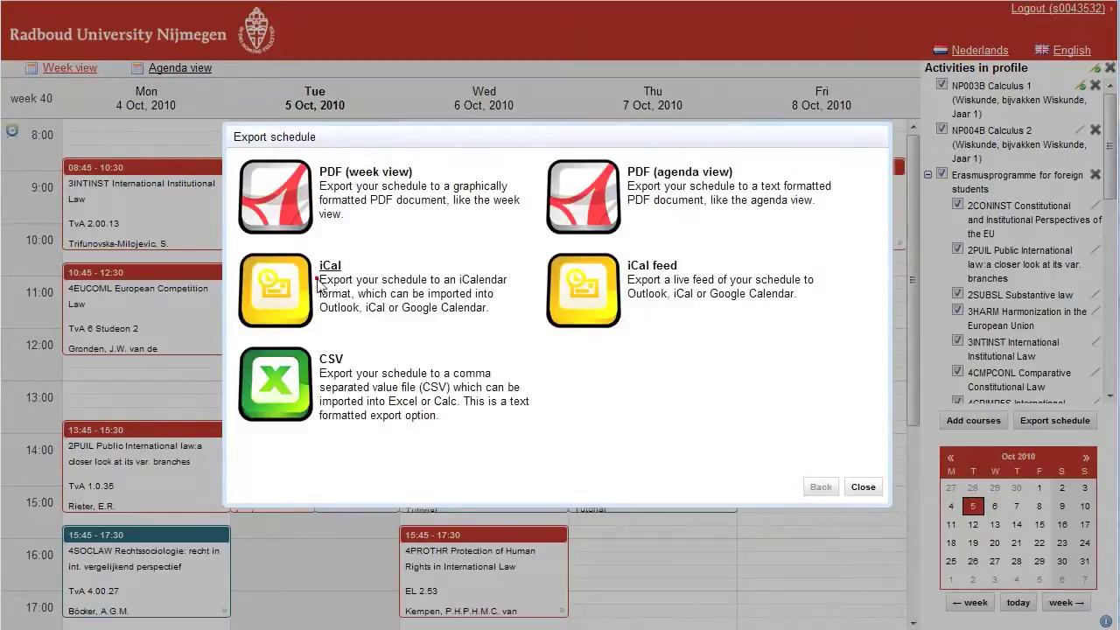
Review the iCal export options, including the alarm times, and the iCal feed options, returning to the export format overview.
click(319, 282)
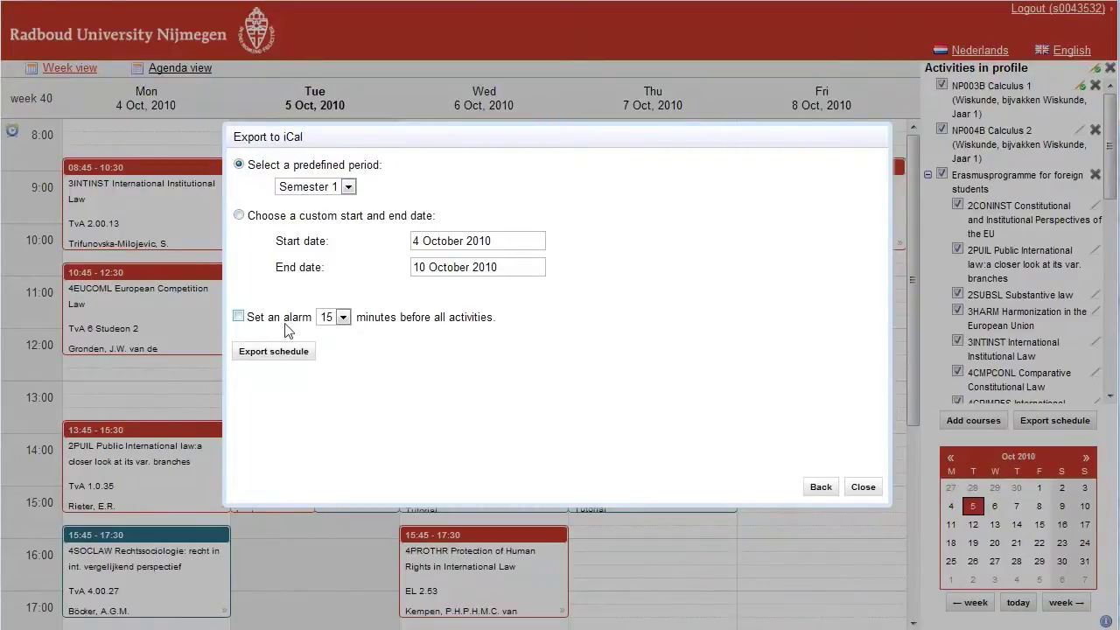
click(340, 319)
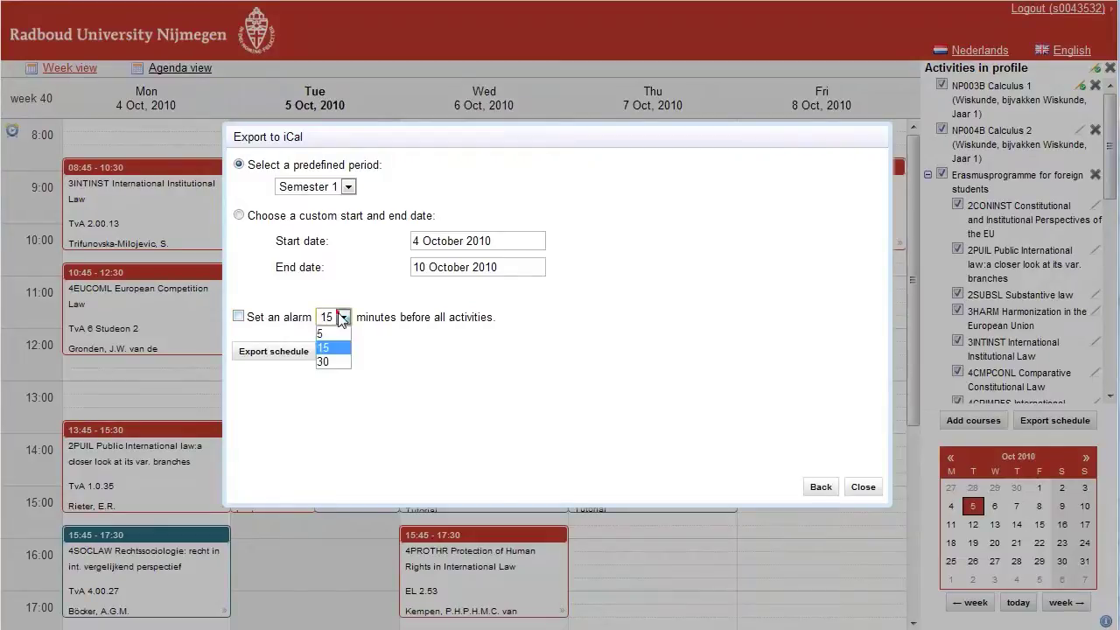
click(419, 336)
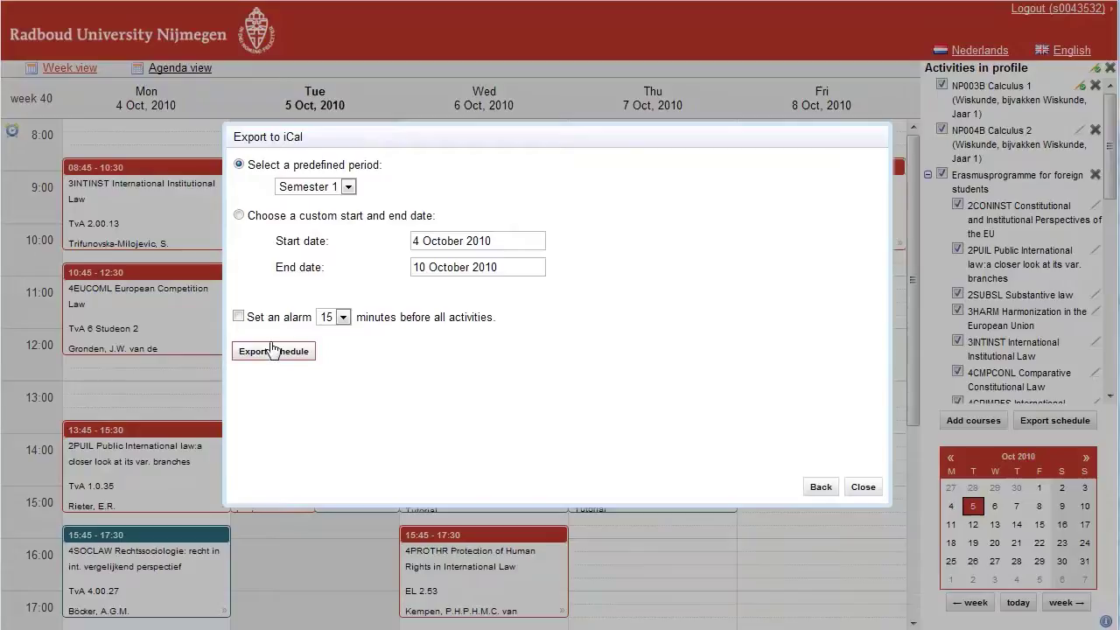
click(821, 487)
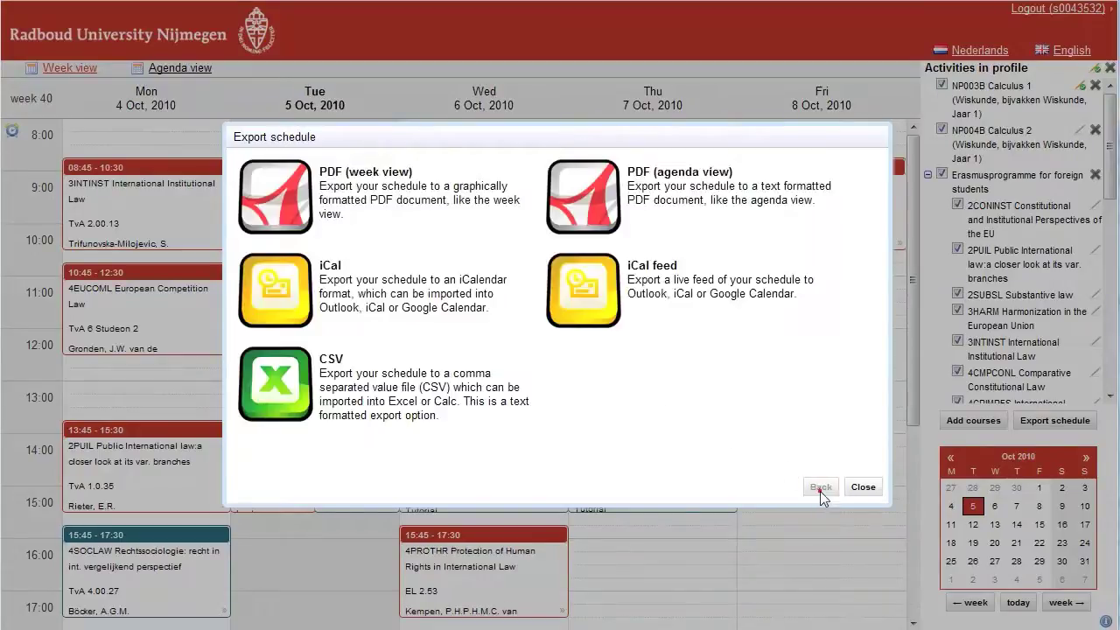
click(649, 283)
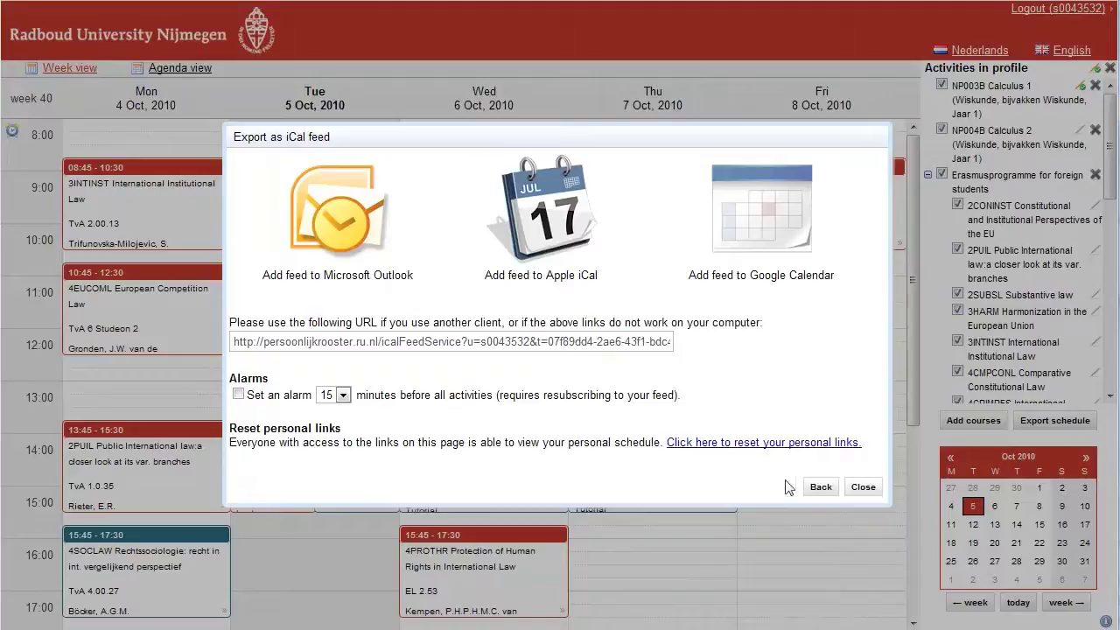
click(819, 491)
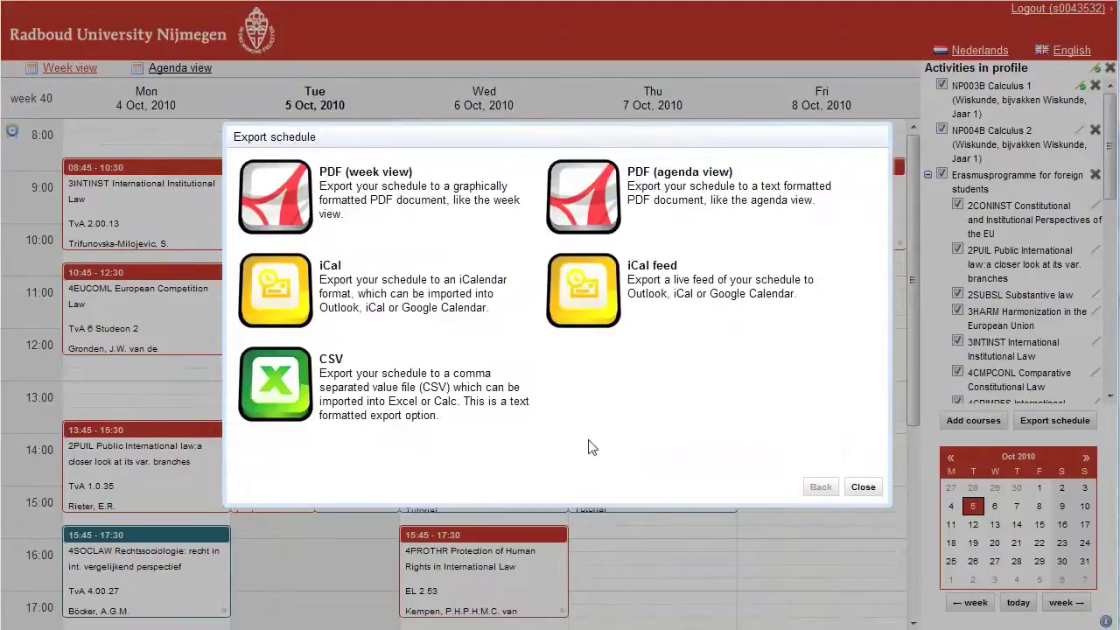